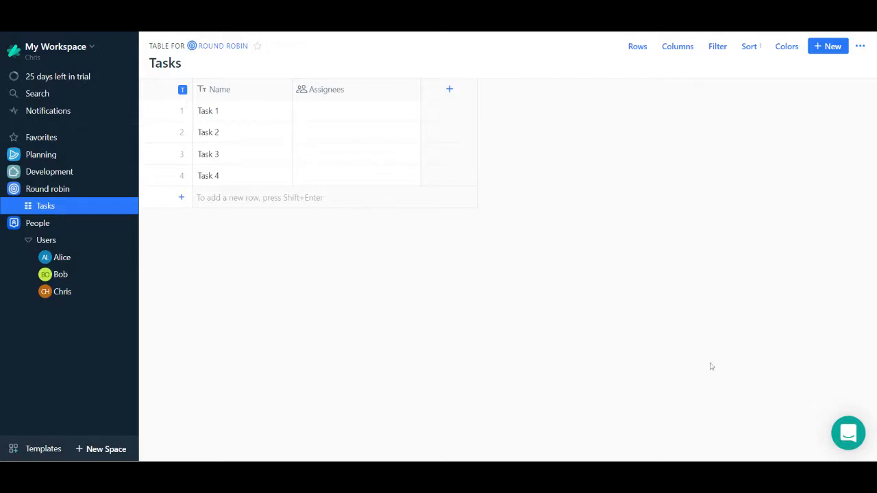
Step: Assign Task 1 to the first workspace user and Task 2 to the second in the Assignees column
{"action": "left_click", "coordinate": [312, 110]}
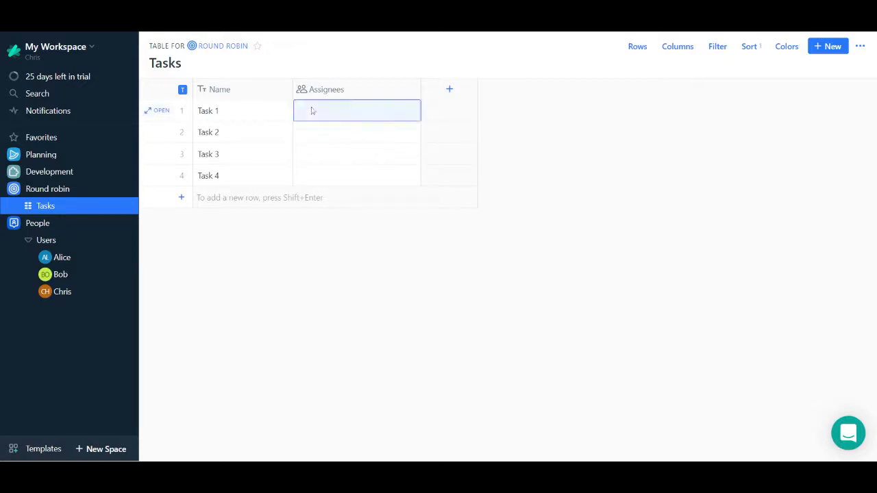
{"action": "left_click", "coordinate": [316, 111]}
{"action": "left_click", "coordinate": [319, 136]}
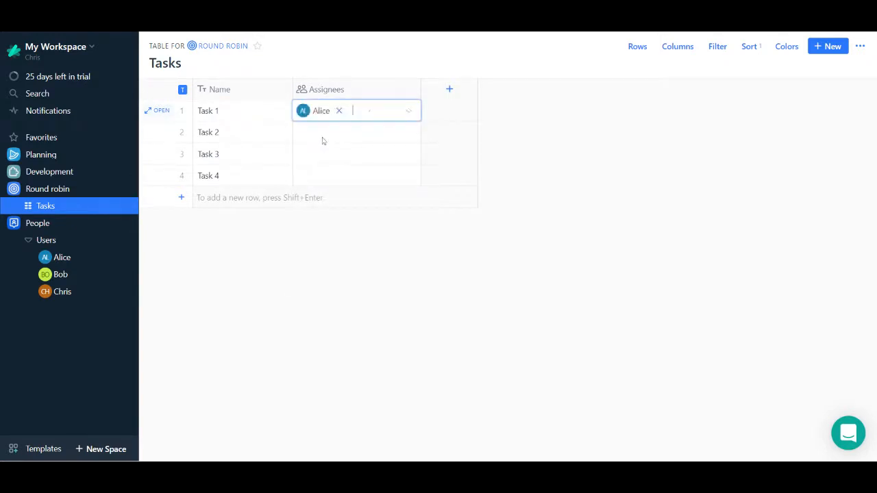
{"action": "left_click", "coordinate": [322, 140]}
{"action": "left_click", "coordinate": [322, 139]}
{"action": "left_click", "coordinate": [319, 177]}
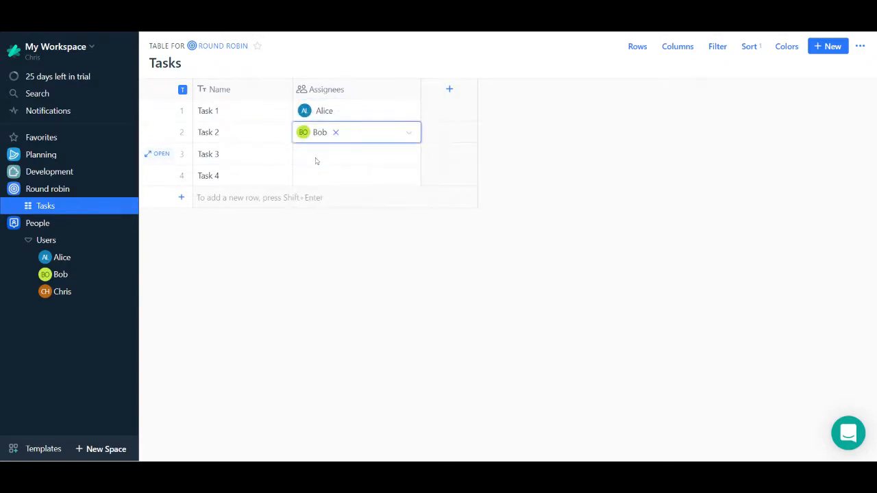
Step: Assign Task 3 to the third workspace user and Task 4 to the first user
{"action": "left_click", "coordinate": [316, 160]}
{"action": "left_click", "coordinate": [316, 161]}
{"action": "left_click", "coordinate": [322, 217]}
{"action": "left_click", "coordinate": [321, 178]}
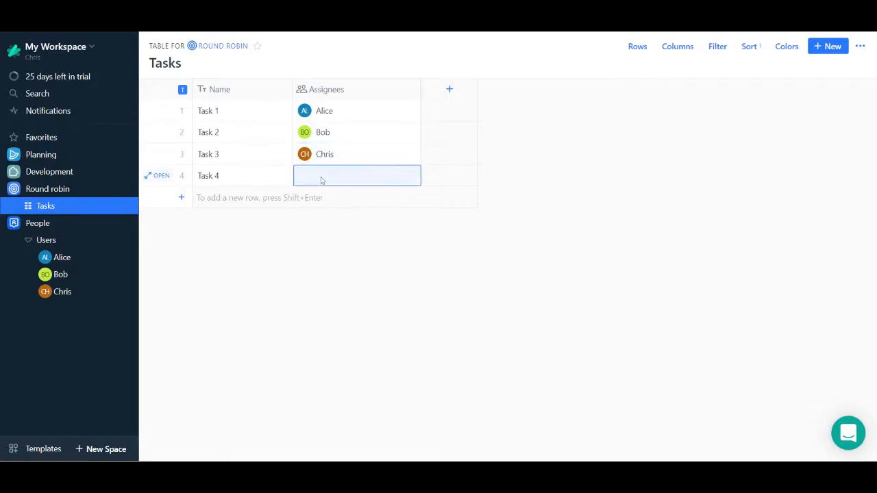
{"action": "left_click", "coordinate": [322, 178]}
{"action": "left_click", "coordinate": [322, 202]}
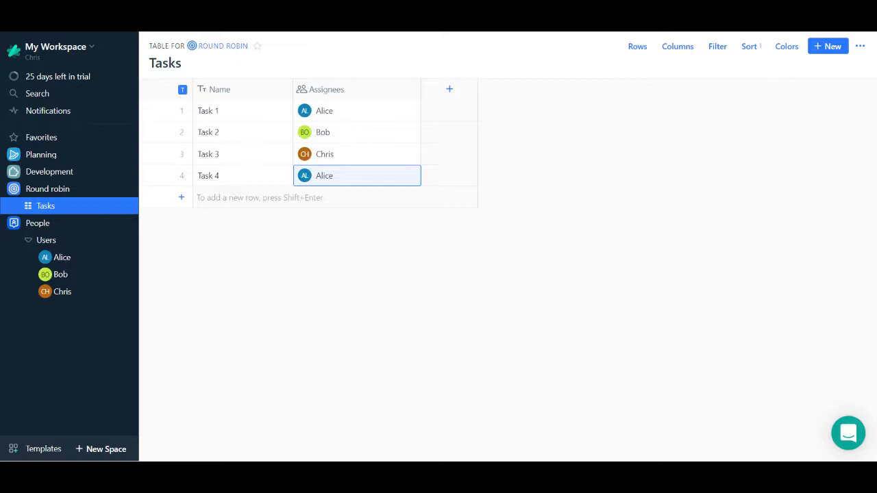
Step: Add two new rows to the Tasks table, named Task 5 and Task 6
{"action": "left_click", "coordinate": [221, 197]}
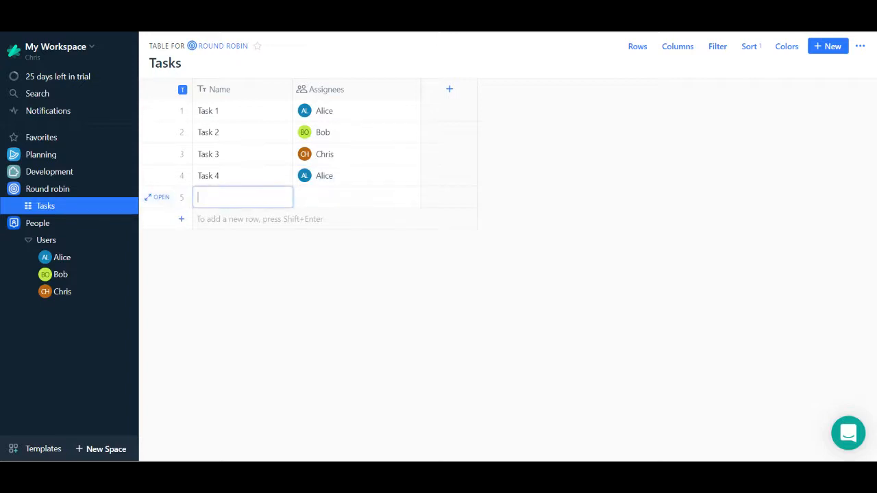
{"action": "type", "text": "Task 5"}
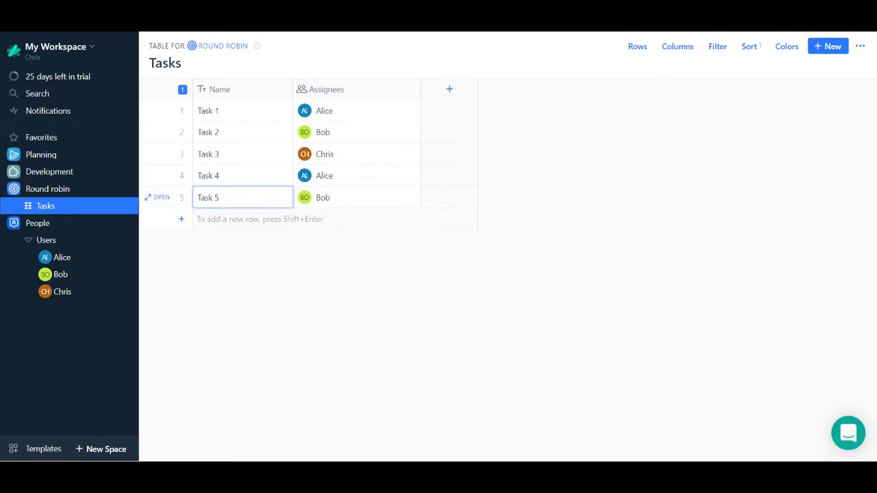
{"action": "key", "text": "Return"}
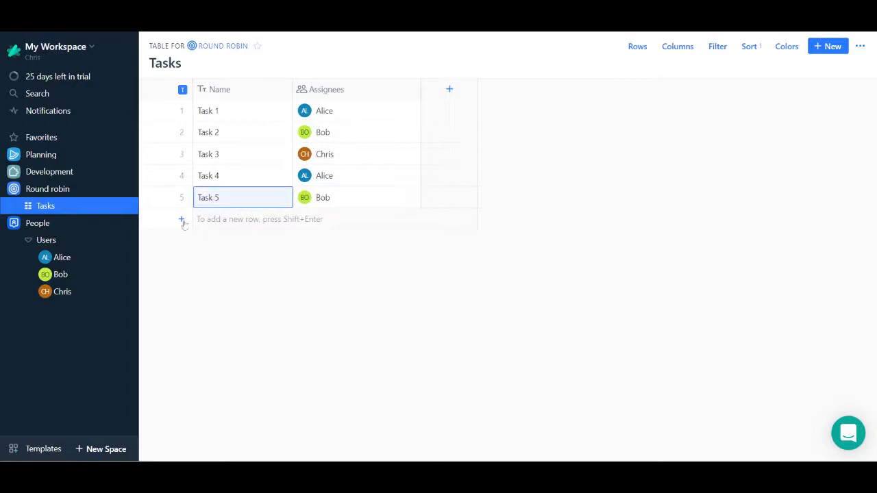
{"action": "left_click", "coordinate": [181, 220]}
{"action": "type", "text": "Tas"}
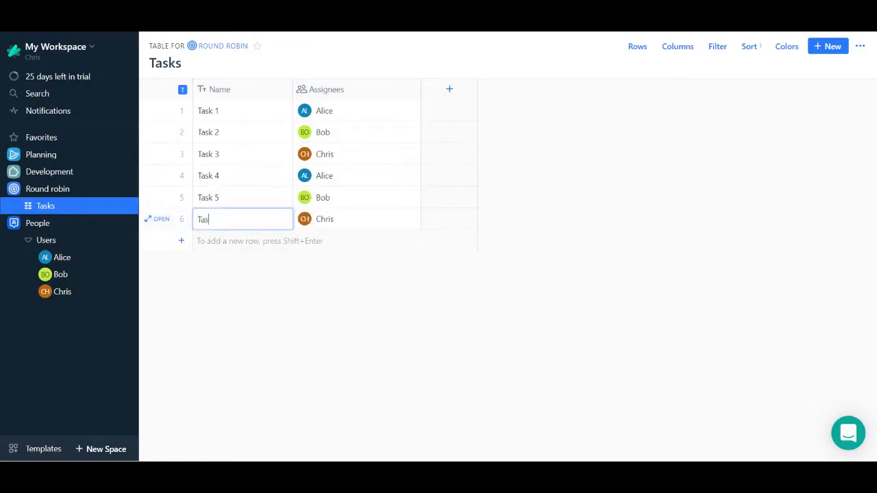
{"action": "type", "text": "k 6"}
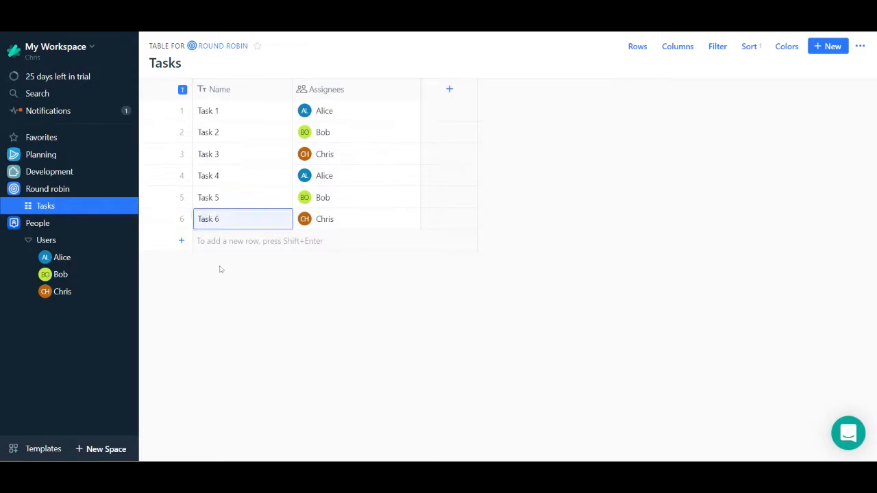
Step: Add three more unnamed rows below Task 6 in the Tasks table
{"action": "left_click", "coordinate": [181, 240]}
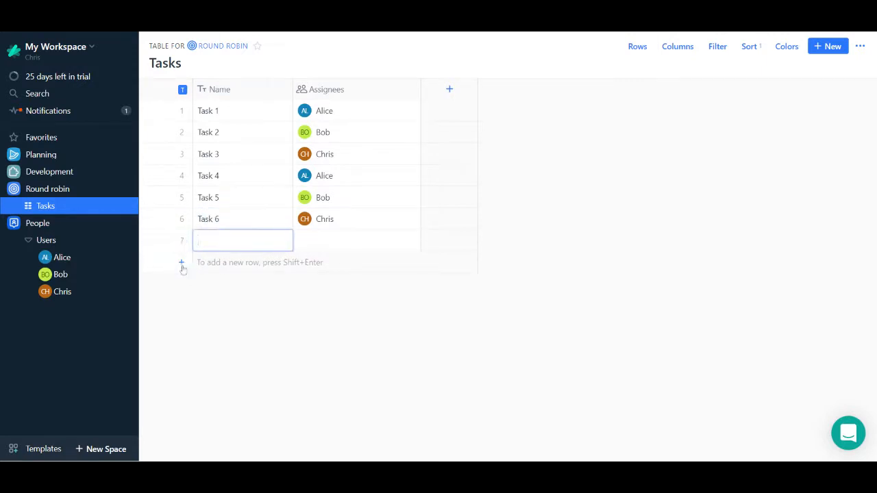
{"action": "left_click", "coordinate": [181, 265]}
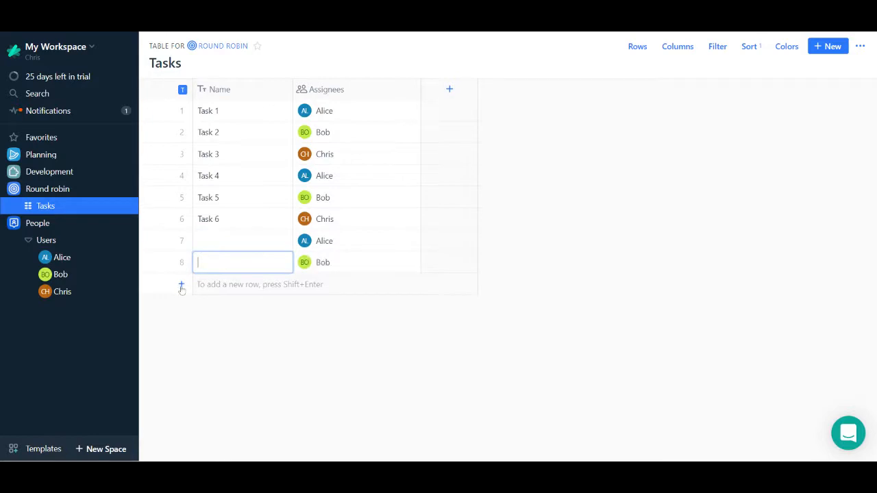
{"action": "left_click", "coordinate": [181, 286]}
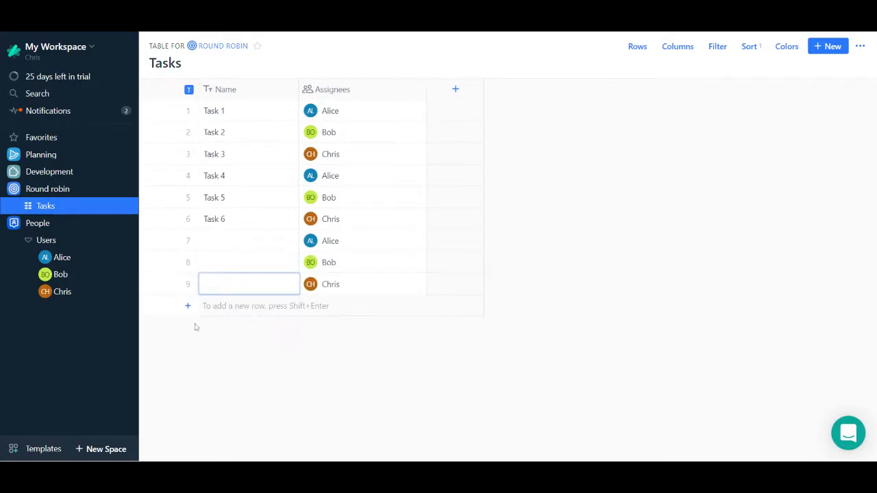
Step: From the third user's record, open the User database's "Record last time assigned" rule for editing
{"action": "left_click", "coordinate": [77, 295]}
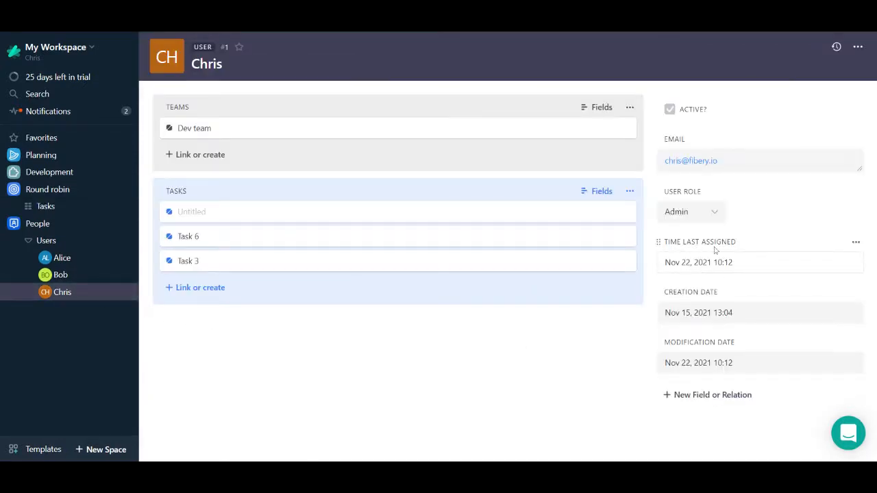
{"action": "left_click", "coordinate": [858, 46]}
{"action": "left_click", "coordinate": [837, 117]}
{"action": "scroll", "coordinate": [677, 391], "scroll_direction": "down", "scroll_amount": 1}
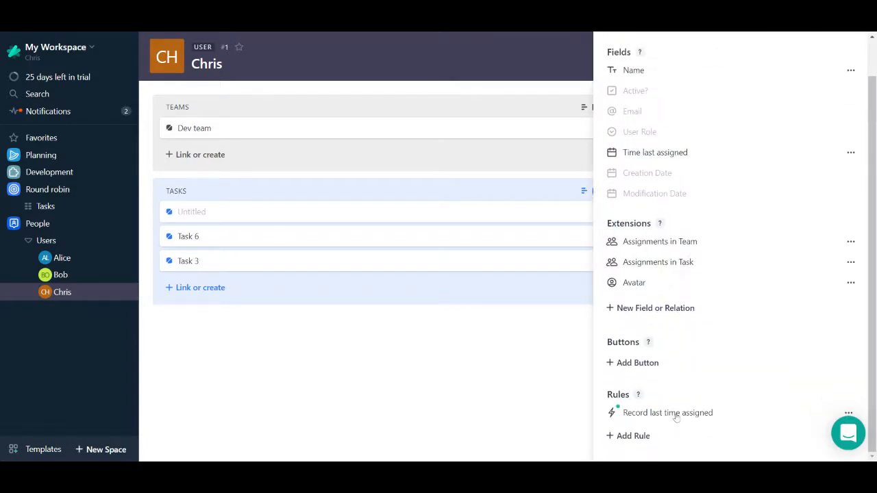
{"action": "left_click", "coordinate": [848, 413]}
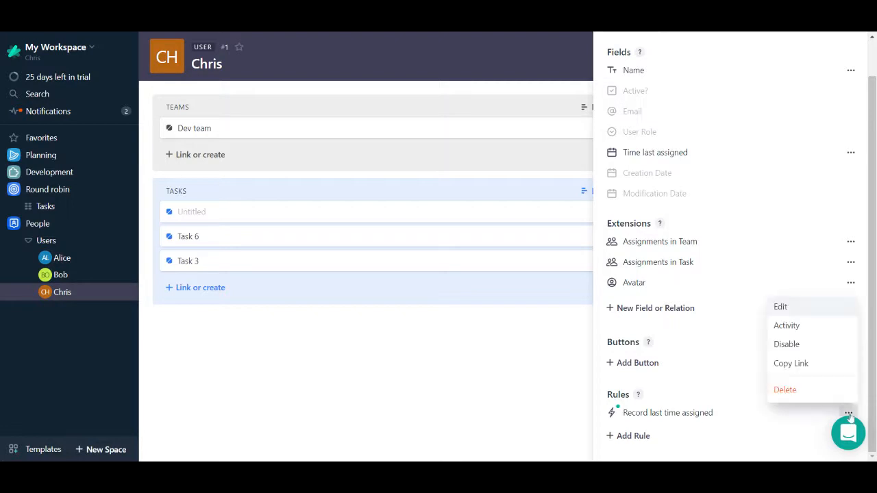
{"action": "left_click", "coordinate": [816, 308]}
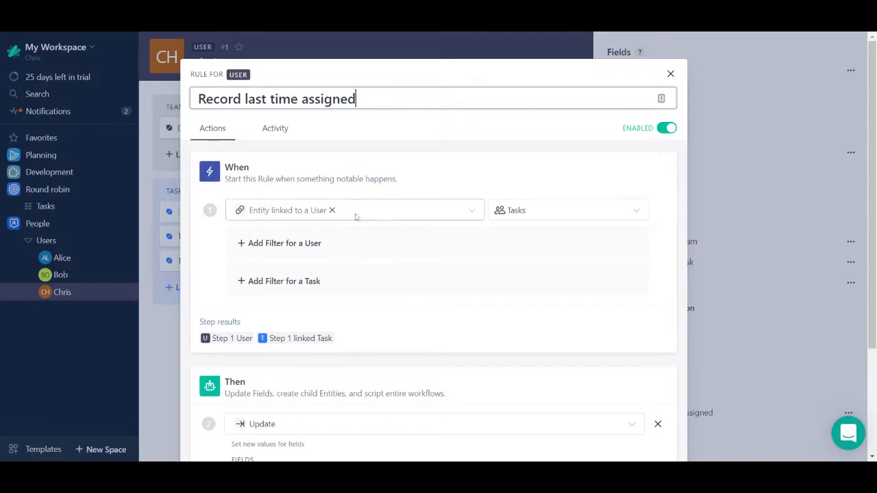
Step: Review the rule's trigger and its Time last assigned update, save the rule and close the database settings
{"action": "scroll", "coordinate": [536, 220], "scroll_direction": "down", "scroll_amount": 3}
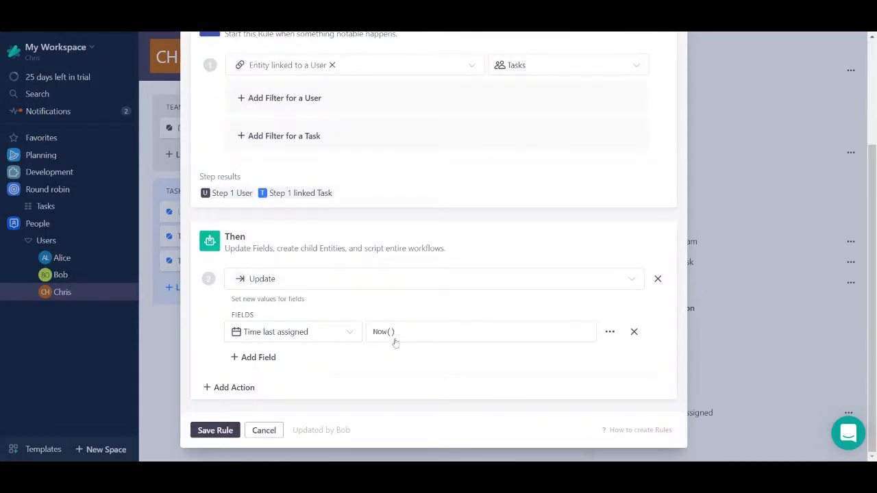
{"action": "left_click", "coordinate": [216, 432]}
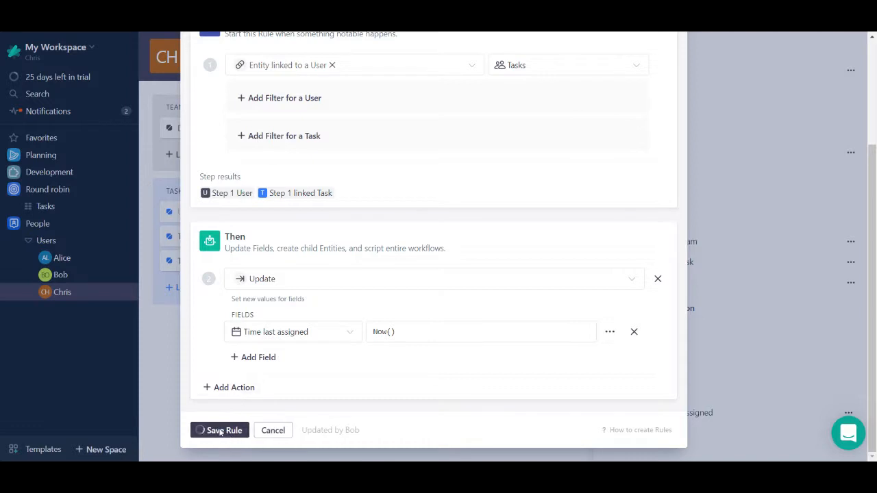
{"action": "left_click", "coordinate": [531, 371]}
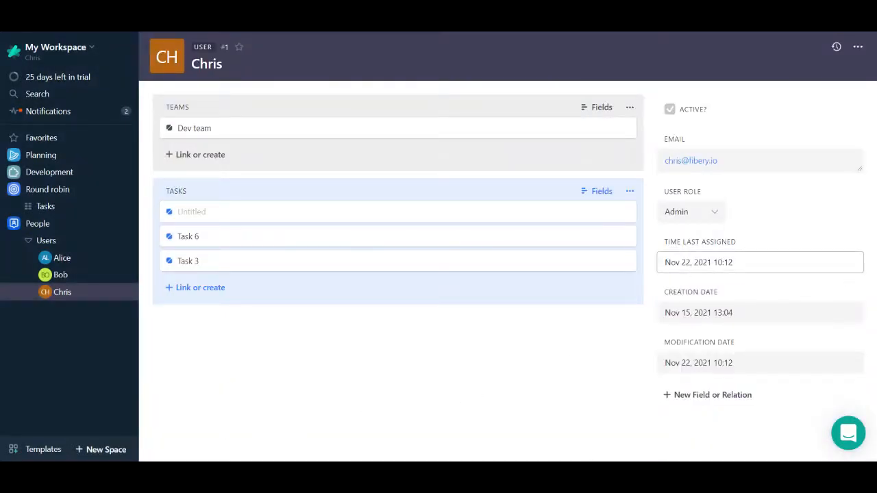
Step: Look at the Round robin space's Team database, then open the Task database's Auto-assign rule and review its trigger and actions
{"action": "left_click", "coordinate": [63, 191]}
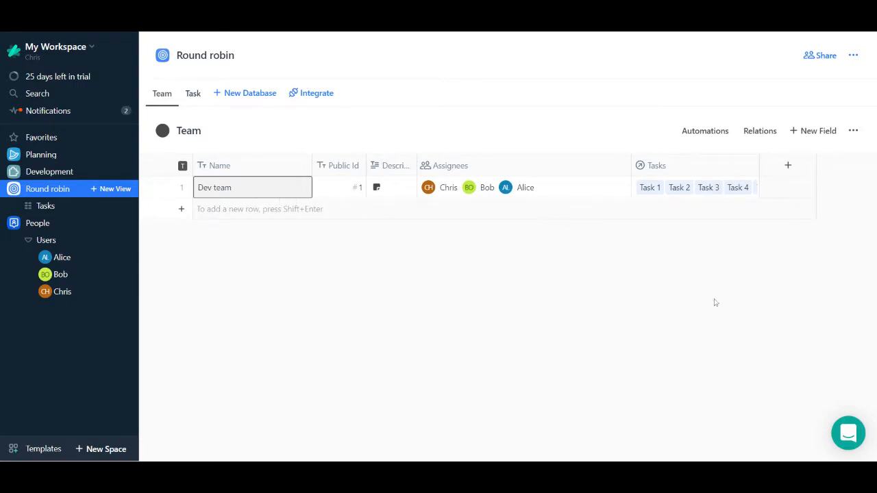
{"action": "left_click", "coordinate": [852, 390]}
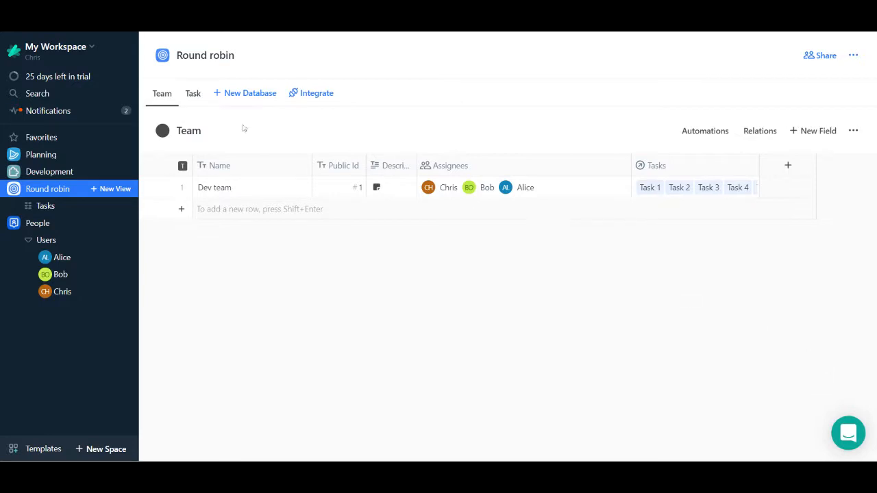
{"action": "left_click", "coordinate": [197, 94]}
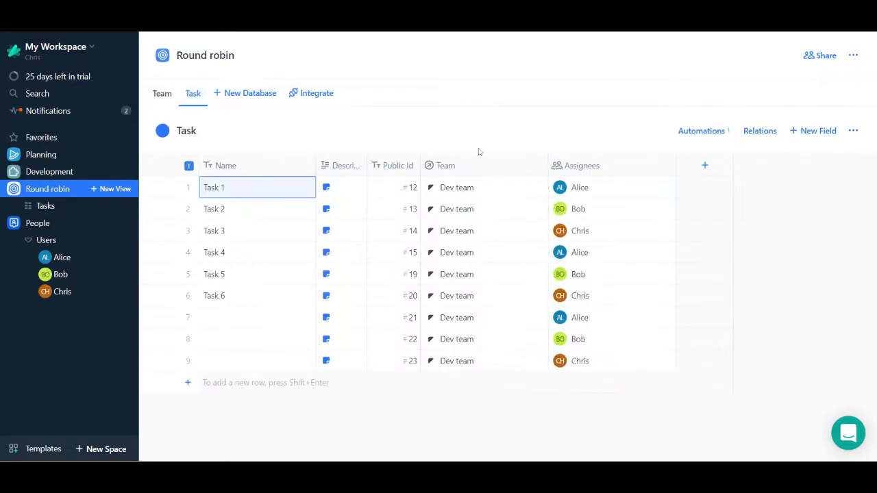
{"action": "left_click", "coordinate": [692, 137]}
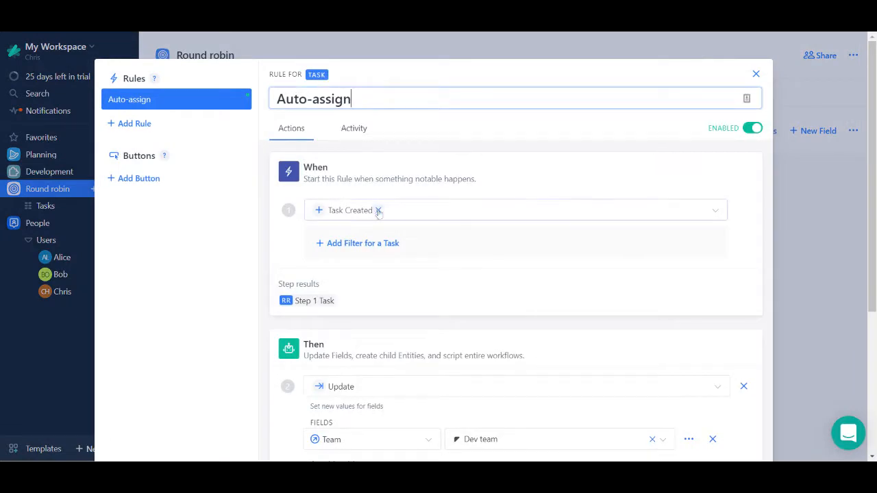
{"action": "scroll", "coordinate": [411, 223], "scroll_direction": "down", "scroll_amount": 3}
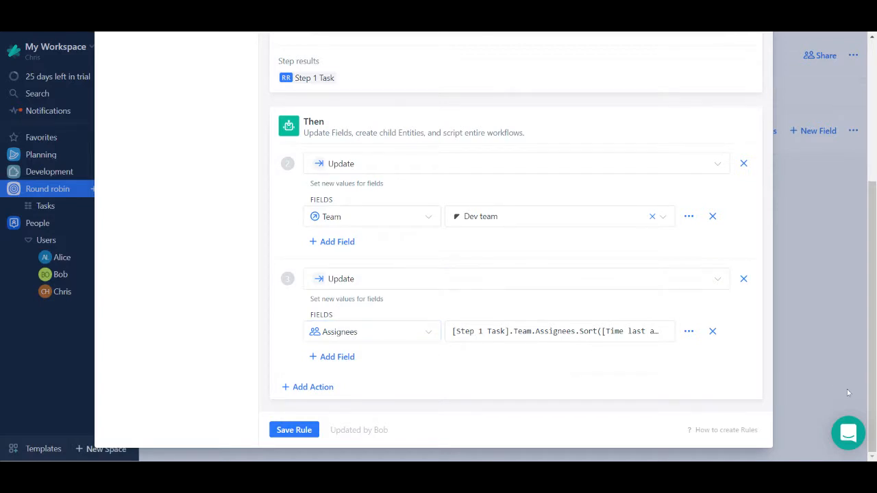
Step: Examine the Assignees formula in the Auto-assign rule's second update action, apply it and save the rule
{"action": "left_click", "coordinate": [689, 333]}
{"action": "left_click", "coordinate": [694, 359]}
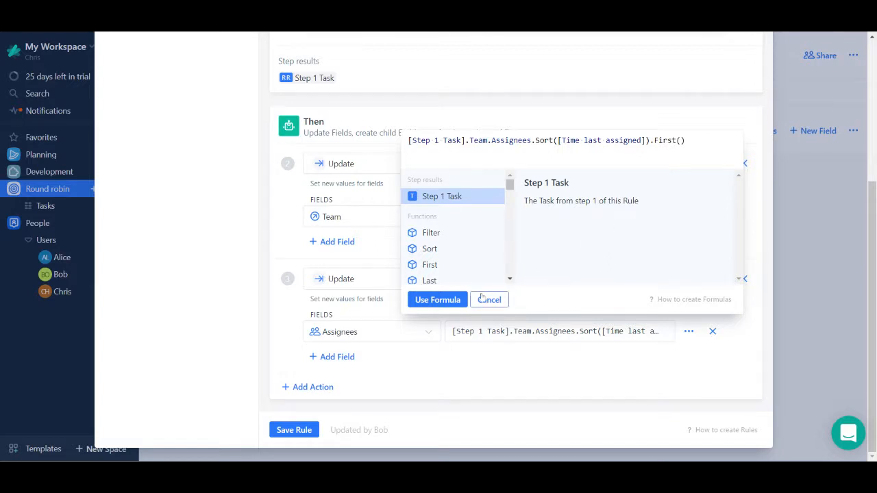
{"action": "left_click", "coordinate": [437, 300]}
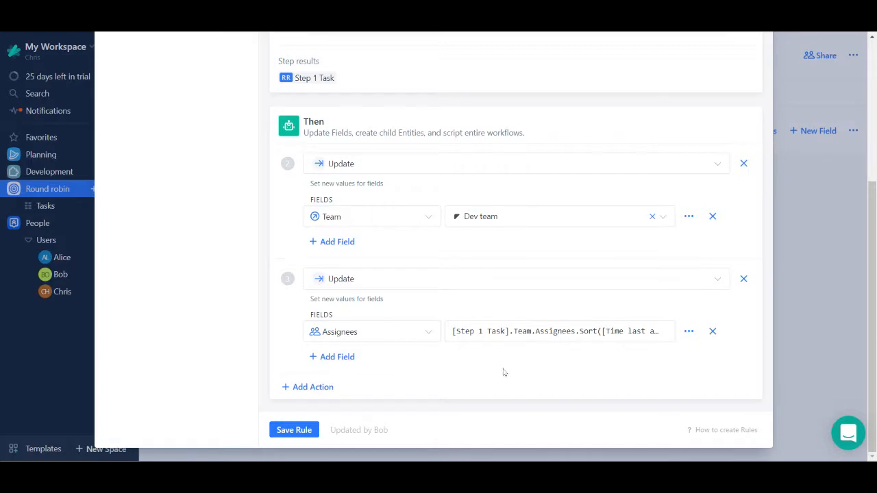
{"action": "left_click", "coordinate": [299, 431]}
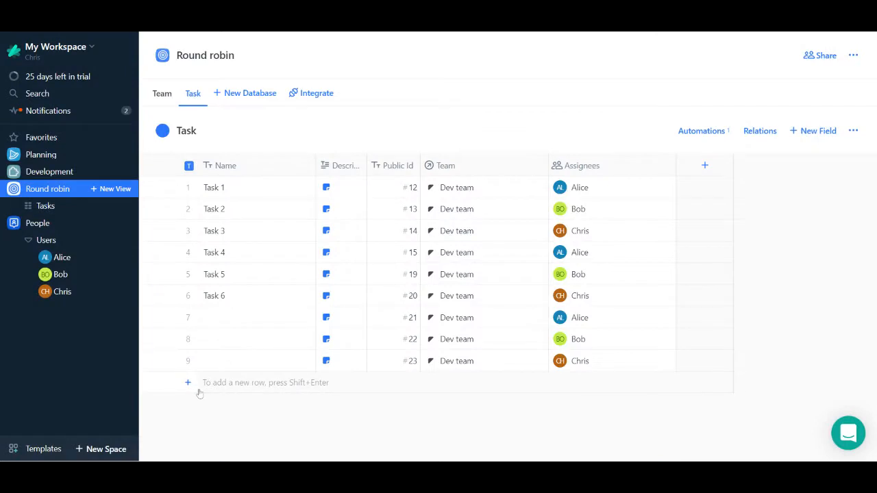
Step: Add two unnamed rows to the Task database to test the automatic assignment
{"action": "left_click", "coordinate": [188, 383]}
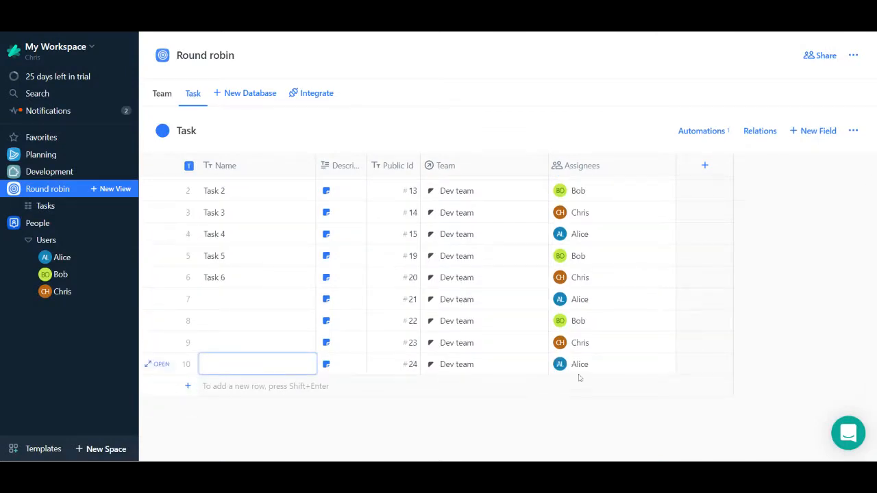
{"action": "left_click", "coordinate": [188, 386]}
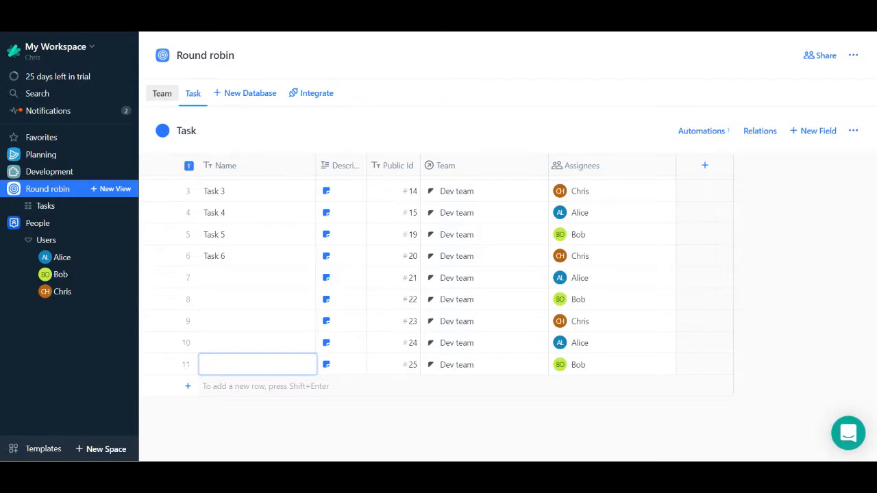
Step: Open the Team database of the Round robin space
{"action": "left_click", "coordinate": [162, 93]}
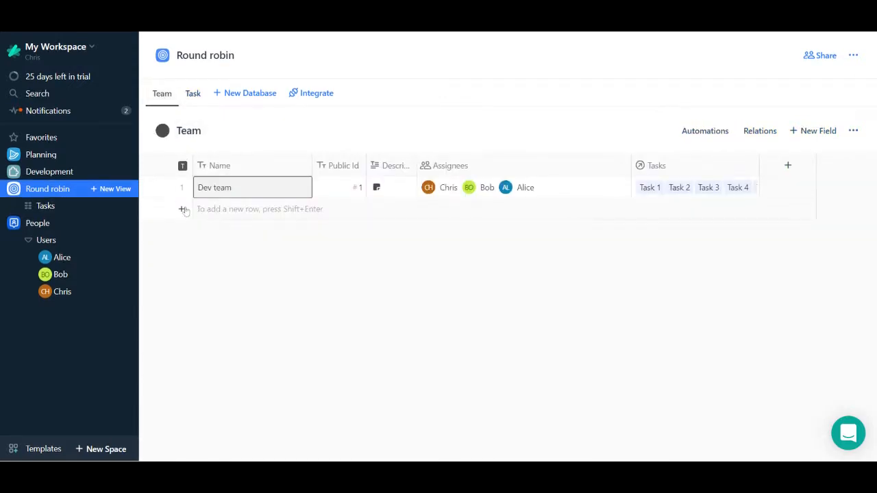